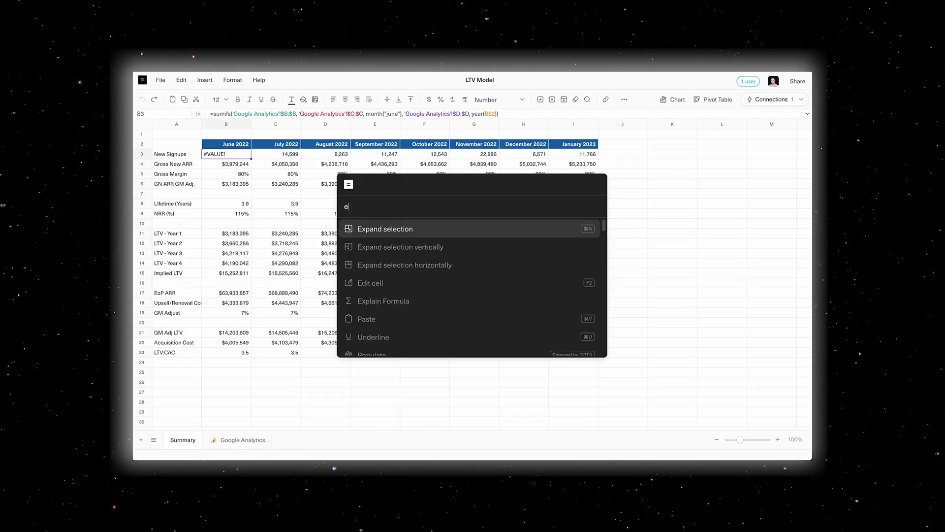
Get an explanation of the cell's formula, run the marketing-spend Snowflake query, and open its refresh schedule
{"action": "type", "text": "xplain"}
{"action": "key", "text": "Return"}
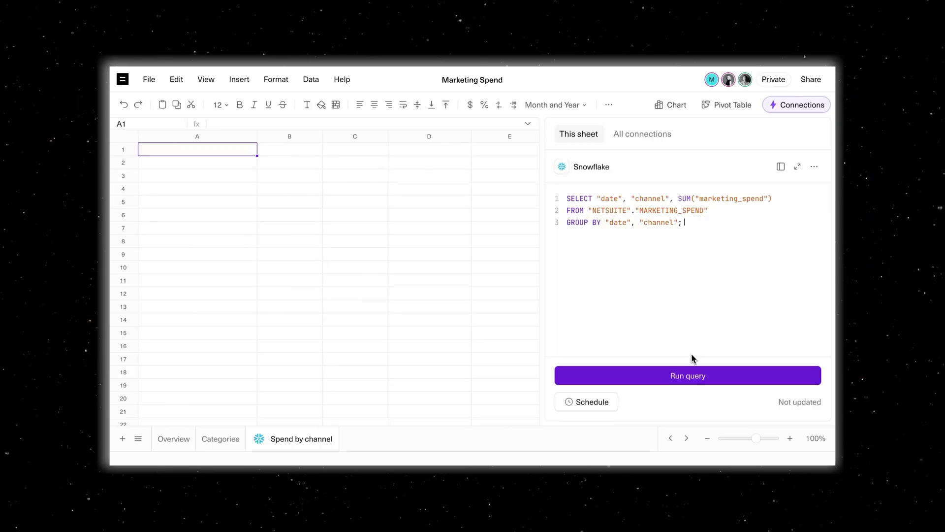
{"action": "left_click", "coordinate": [690, 377]}
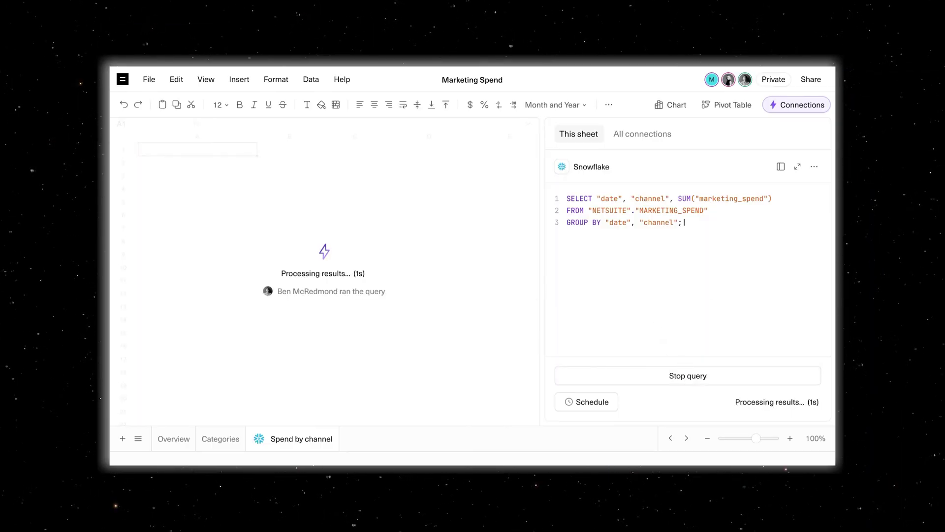
{"action": "left_click", "coordinate": [611, 399]}
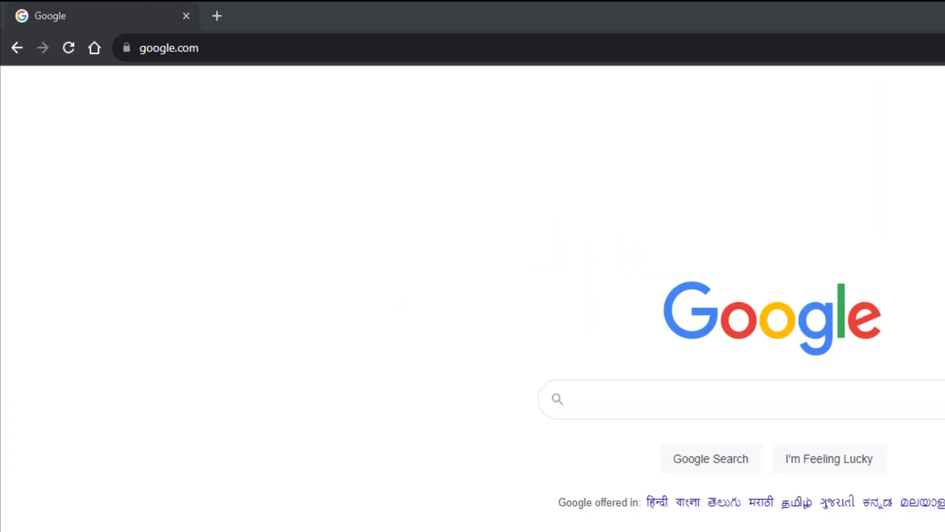
Go to equals.com in Chrome and sign in to the Equals account
{"action": "left_click", "coordinate": [279, 53]}
{"action": "type", "text": "equals.com"}
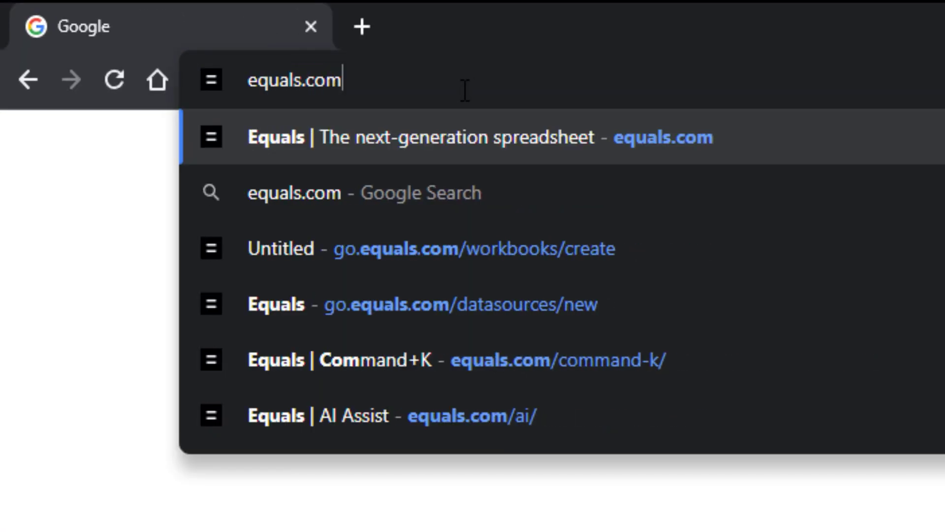
{"action": "key", "text": "Return"}
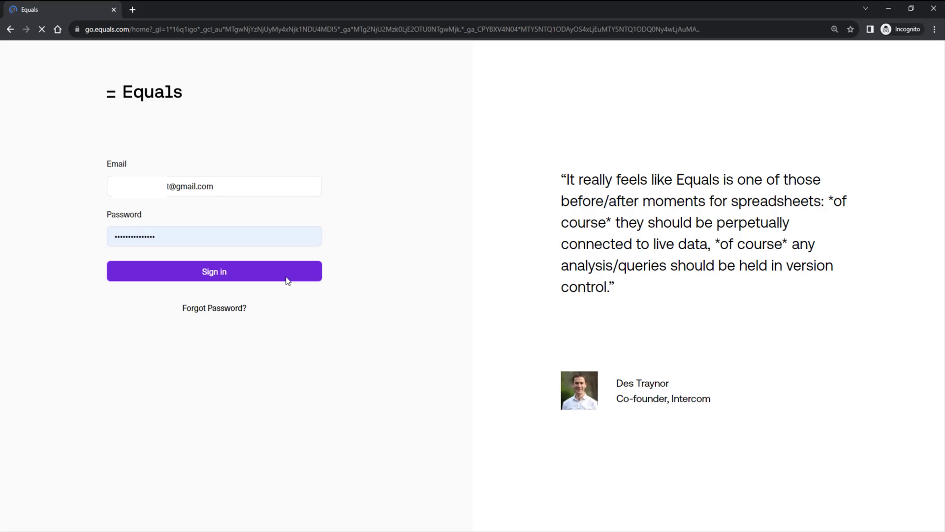
{"action": "left_click", "coordinate": [288, 278]}
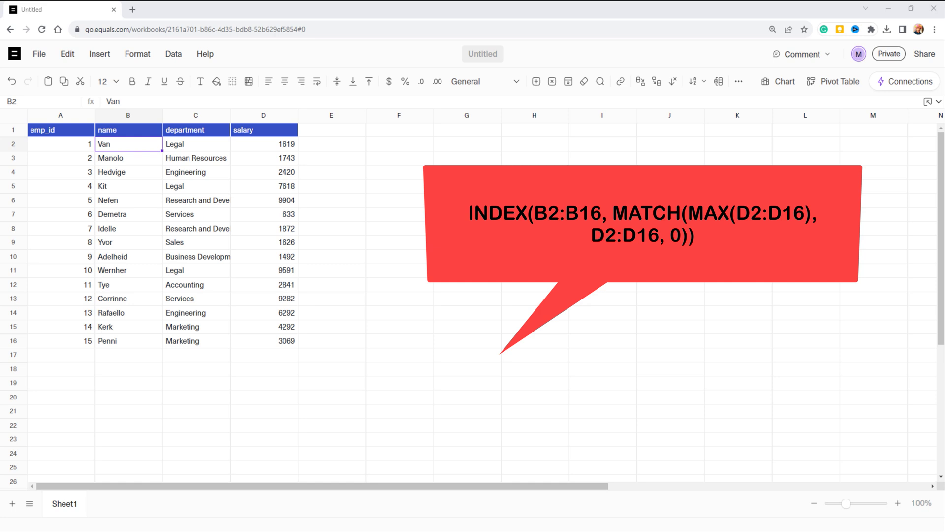
Ask the AI assistant for the top earner among names B2:B16 and paste its INDEX/MATCH formula into B18
{"action": "left_click_drag", "start_coordinate": [127, 148], "coordinate": [124, 348]}
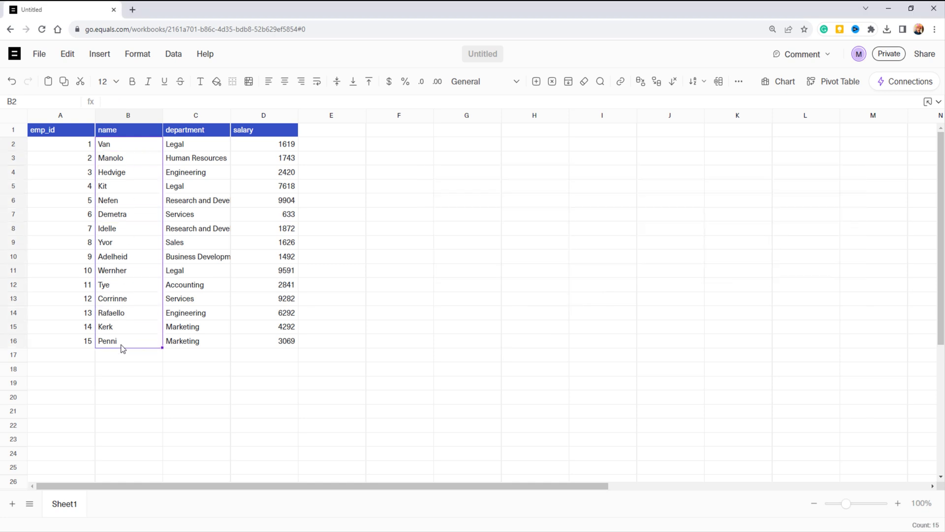
{"action": "key", "text": "ctrl+j"}
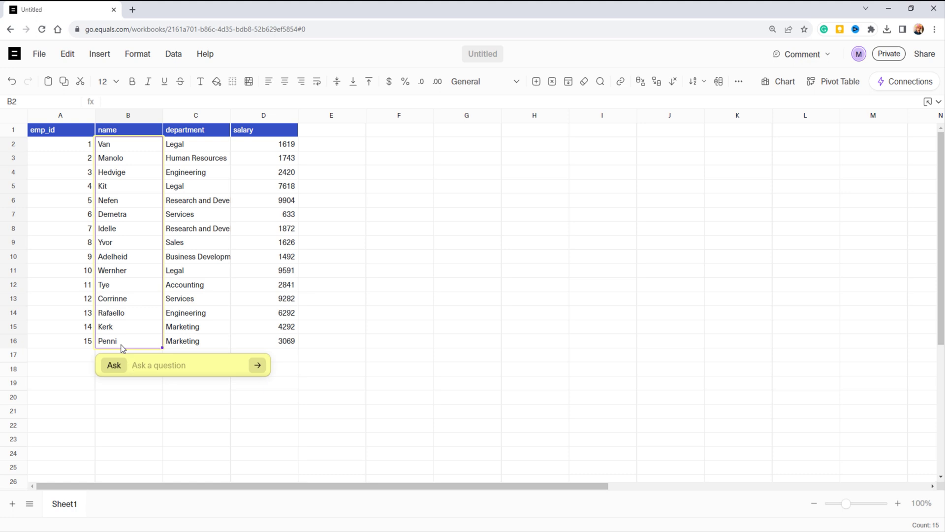
{"action": "type", "text": "name of the employee who is earning the most"}
{"action": "key", "text": "Return"}
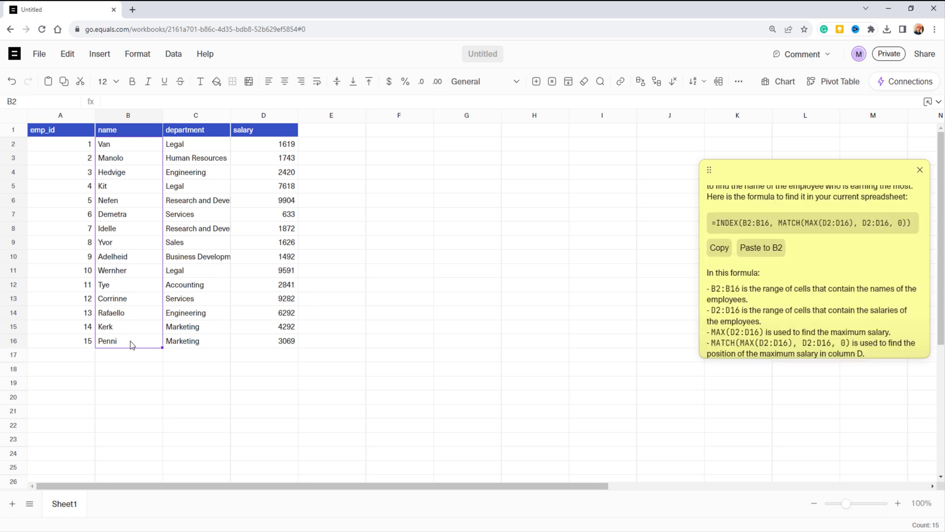
{"action": "left_click", "coordinate": [131, 369]}
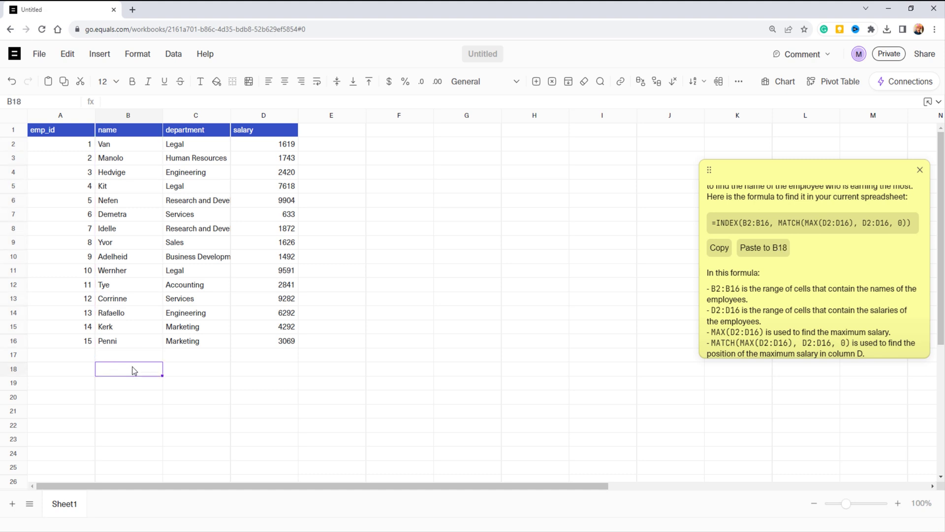
{"action": "left_click", "coordinate": [685, 259]}
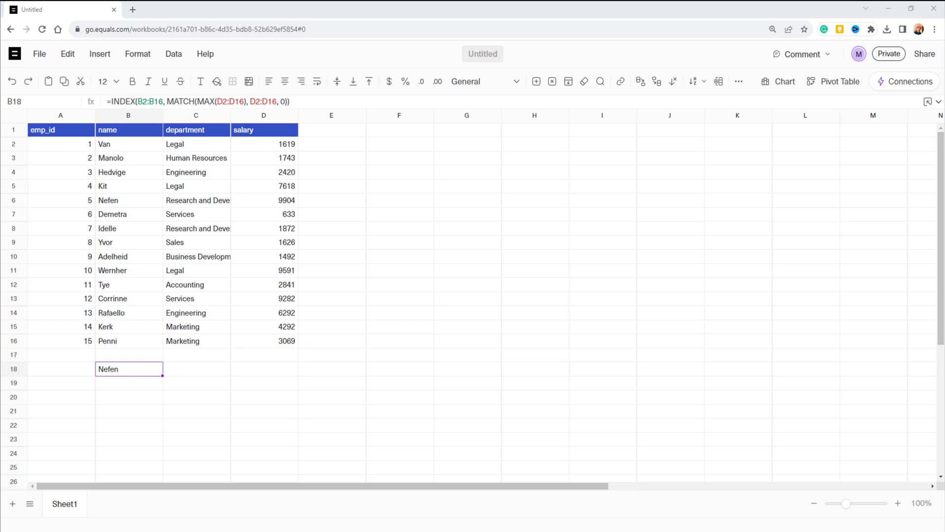
Ask the AI assistant to count R&D employees in C2:C16 and paste its COUNTIF formula into C18
{"action": "left_click_drag", "start_coordinate": [216, 147], "coordinate": [203, 342]}
{"action": "key", "text": "ctrl+j"}
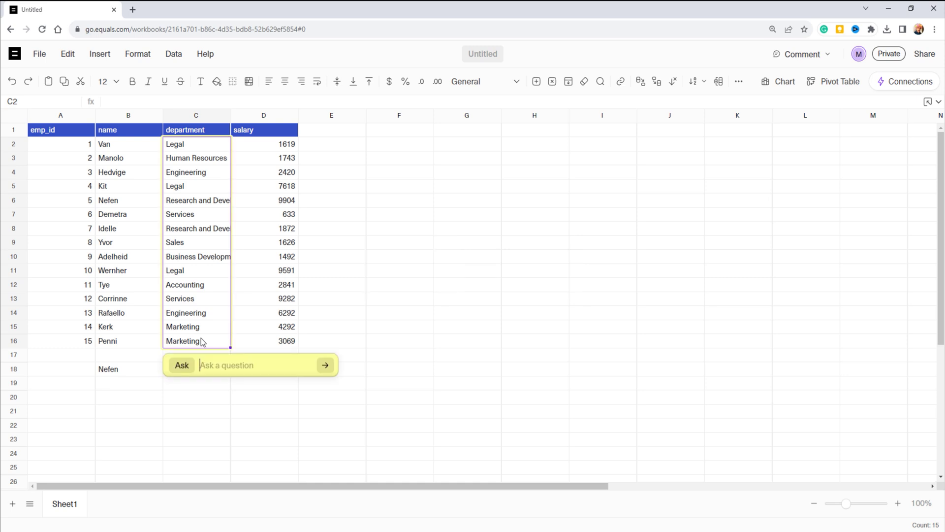
{"action": "type", "text": "Count the total number of employees working in the 'Research and Development' department and display the output as 'Total employees in R & D Department=' followed by the count."}
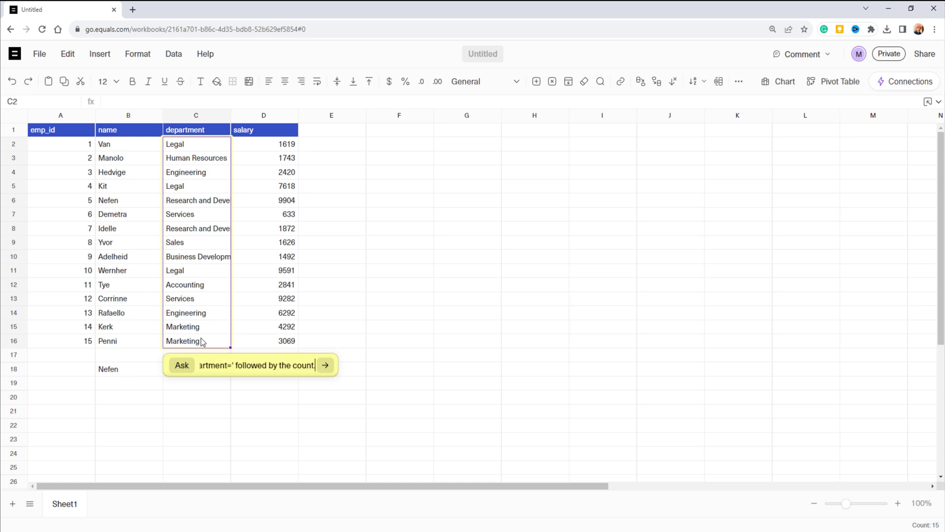
{"action": "left_click", "coordinate": [326, 366]}
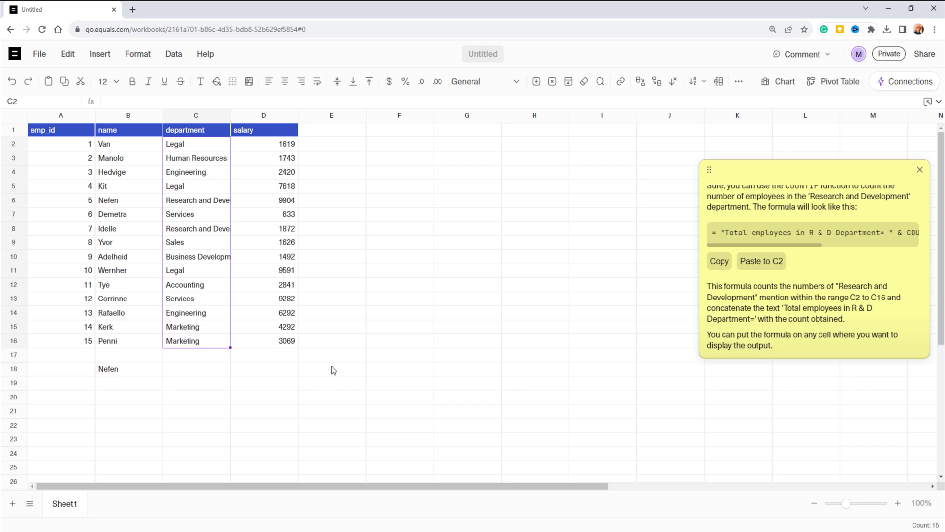
{"action": "left_click", "coordinate": [182, 372]}
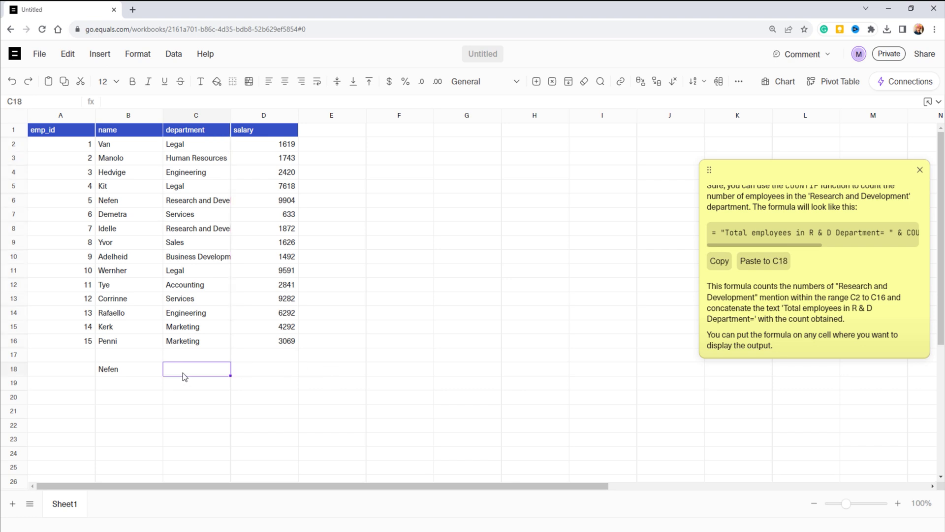
{"action": "left_click", "coordinate": [781, 263]}
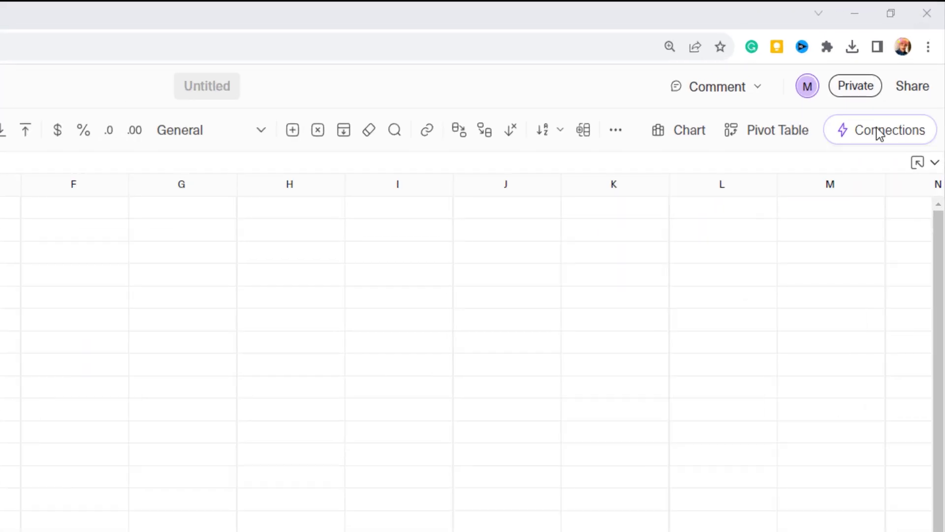
From the Connections panel, add a new datasource and pick Snowflake
{"action": "left_click", "coordinate": [877, 129]}
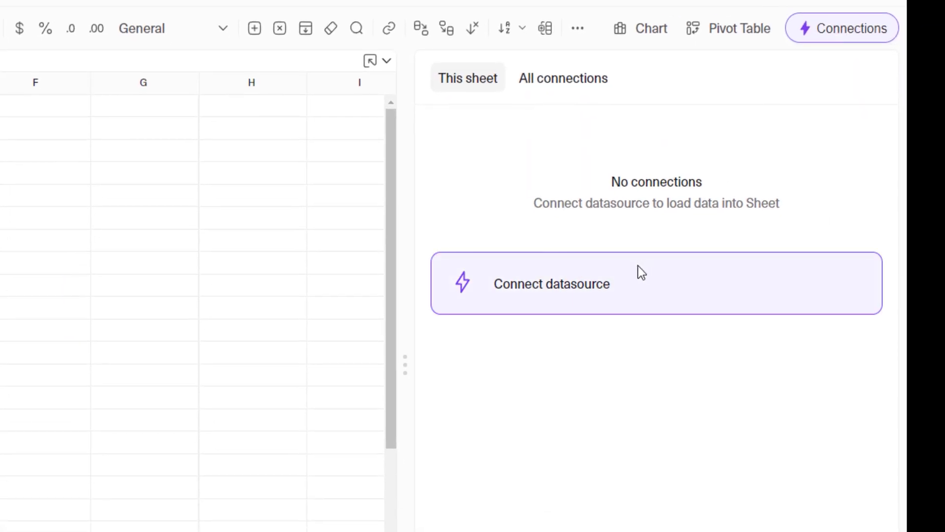
{"action": "left_click", "coordinate": [638, 266]}
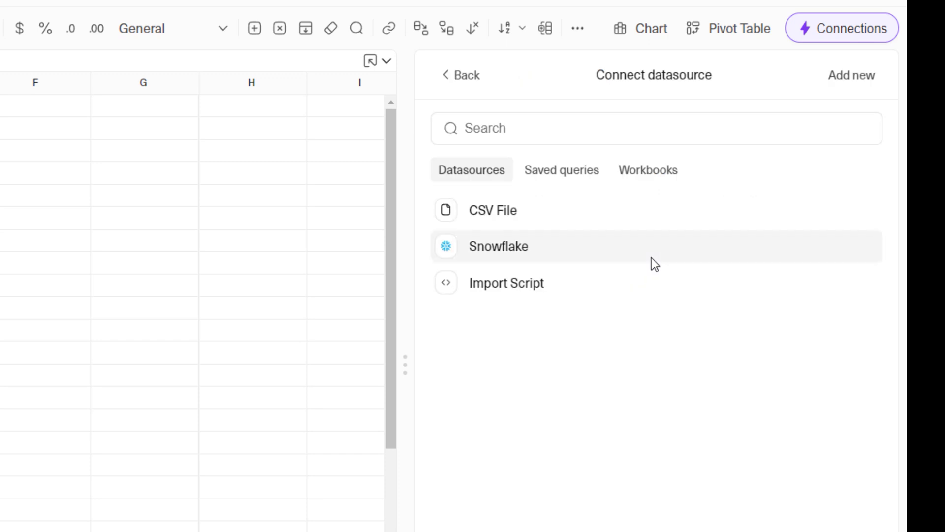
{"action": "left_click", "coordinate": [845, 82]}
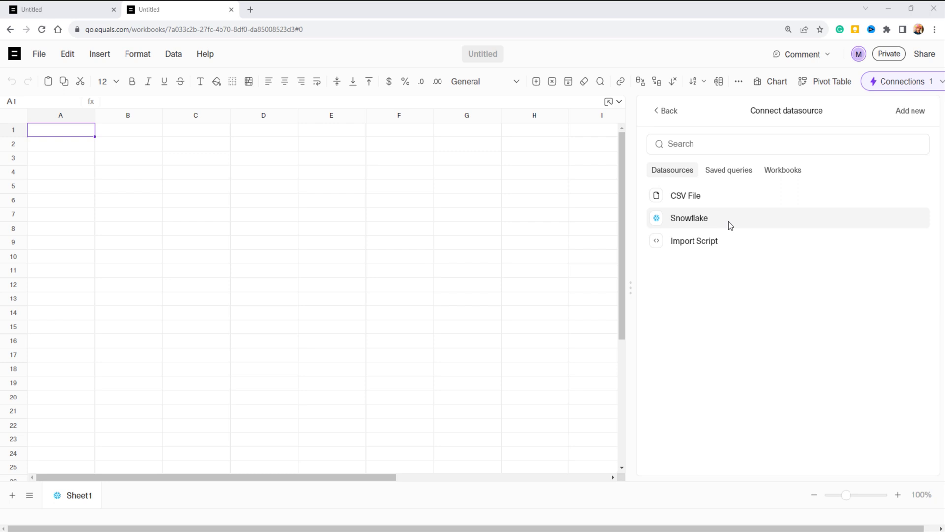
{"action": "left_click", "coordinate": [729, 221]}
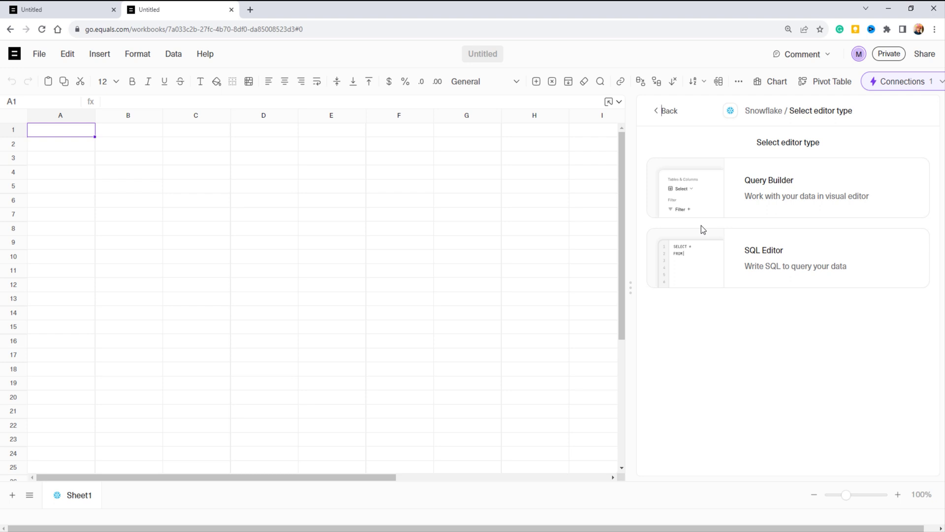
In the SQL Editor, run SELECT * FROM "employees"; to load all 15 employees into the sheet
{"action": "left_click", "coordinate": [710, 252]}
{"action": "type", "text": "SELECT "}
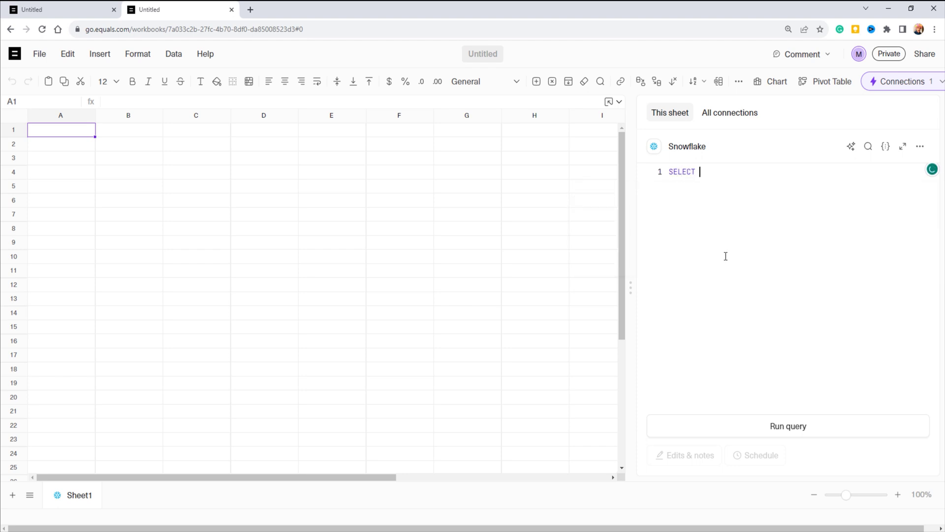
{"action": "type", "text": "* FROM \"employees\";"}
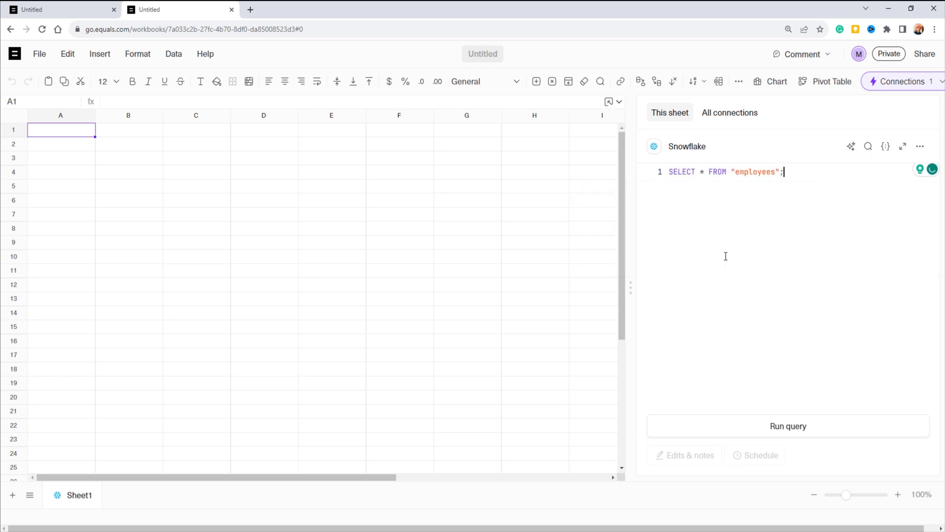
{"action": "left_click", "coordinate": [772, 427]}
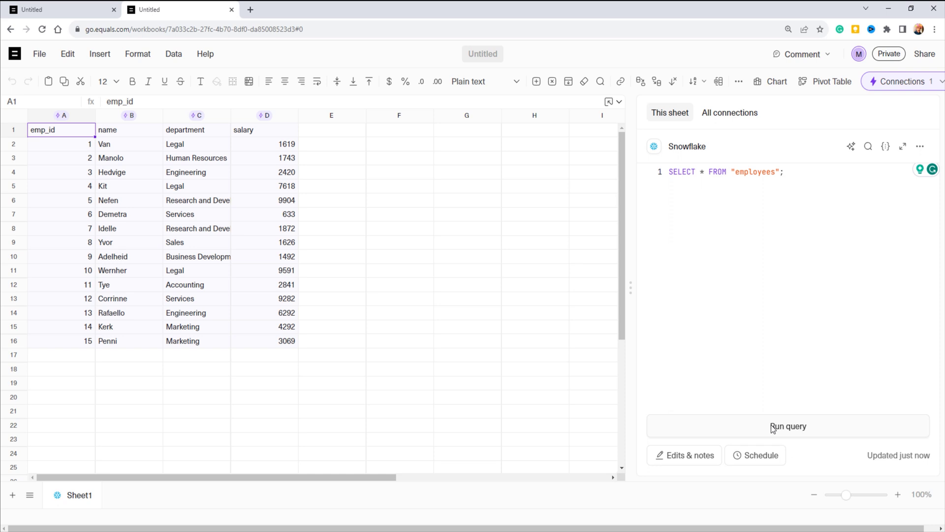
{"action": "key", "text": "ctrl+j"}
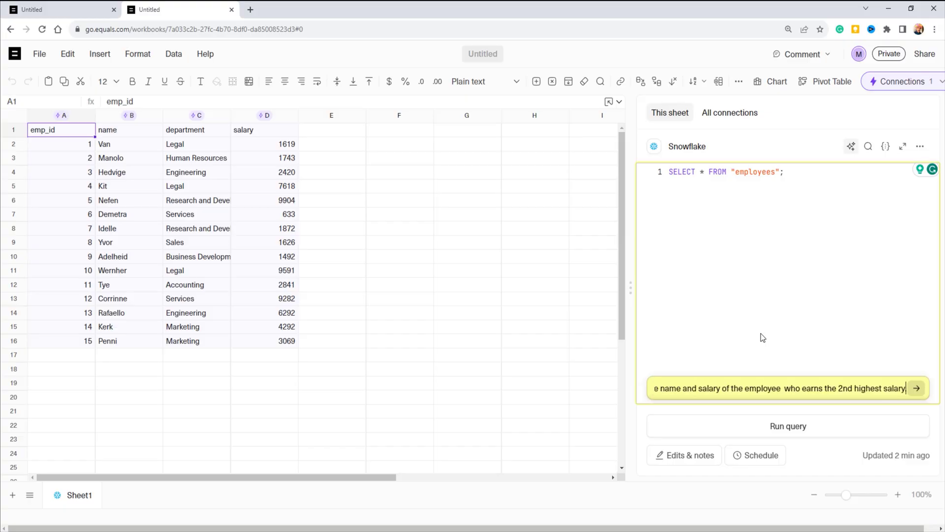
Submit the second-highest-salary question, paste the DENSE_RANK query into the editor, and run it (salary 9591)
{"action": "key", "text": "Return"}
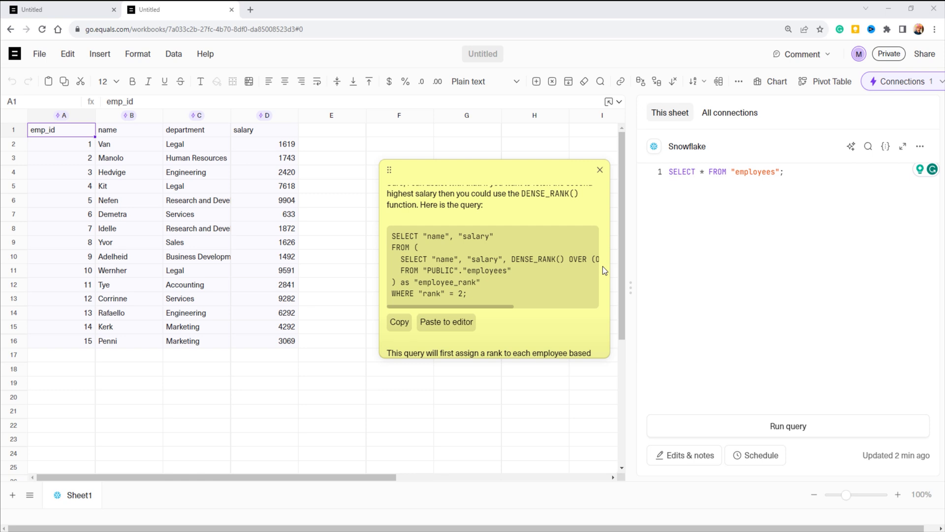
{"action": "left_click", "coordinate": [469, 326]}
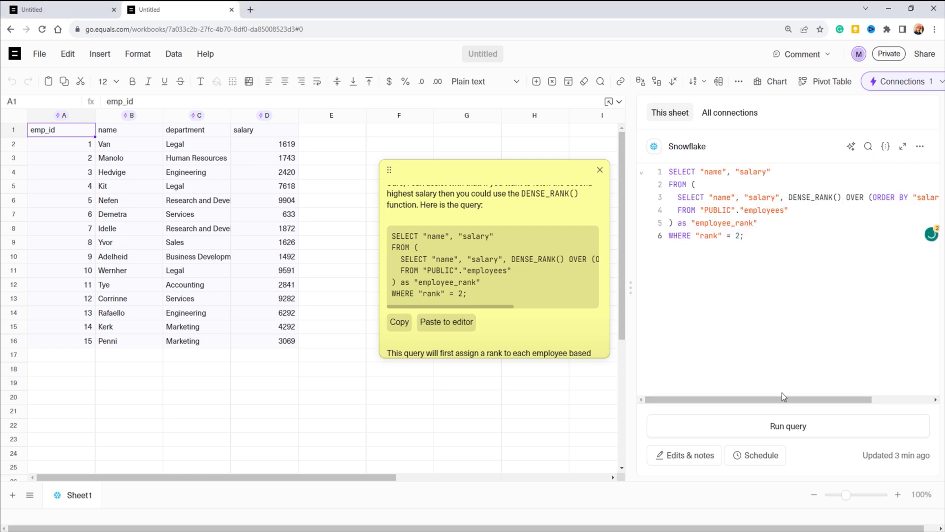
{"action": "left_click", "coordinate": [794, 427]}
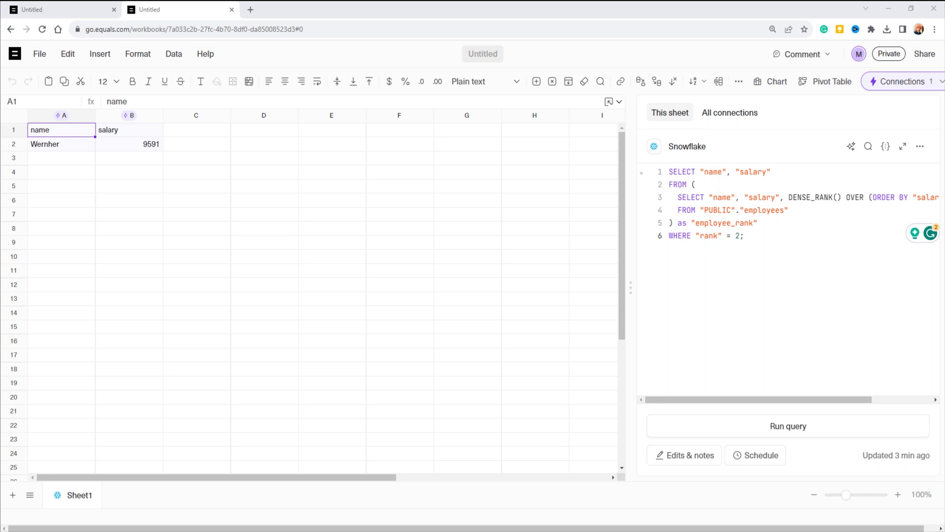
Ask the AI for employees sharing the given employee's department and run the generated query, listing three Legal staff
{"action": "key", "text": "ctrl+j"}
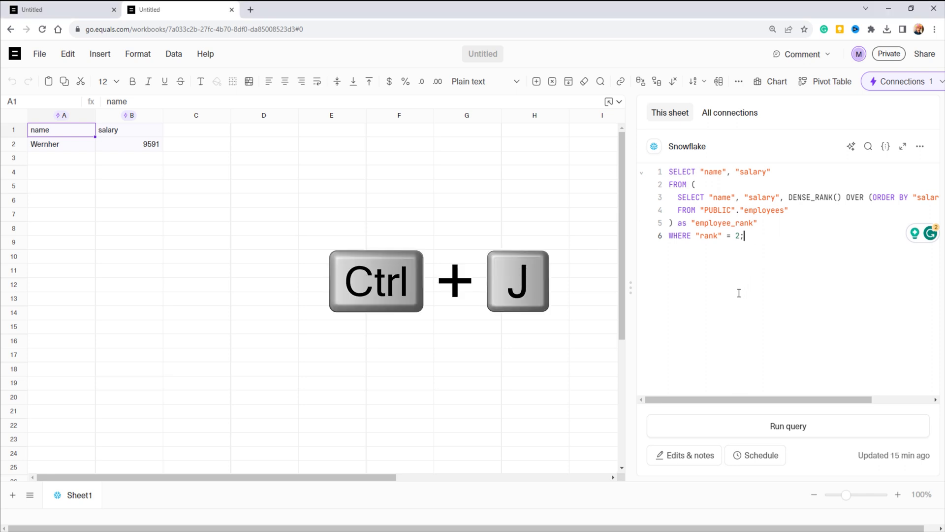
{"action": "key", "text": "ctrl+j"}
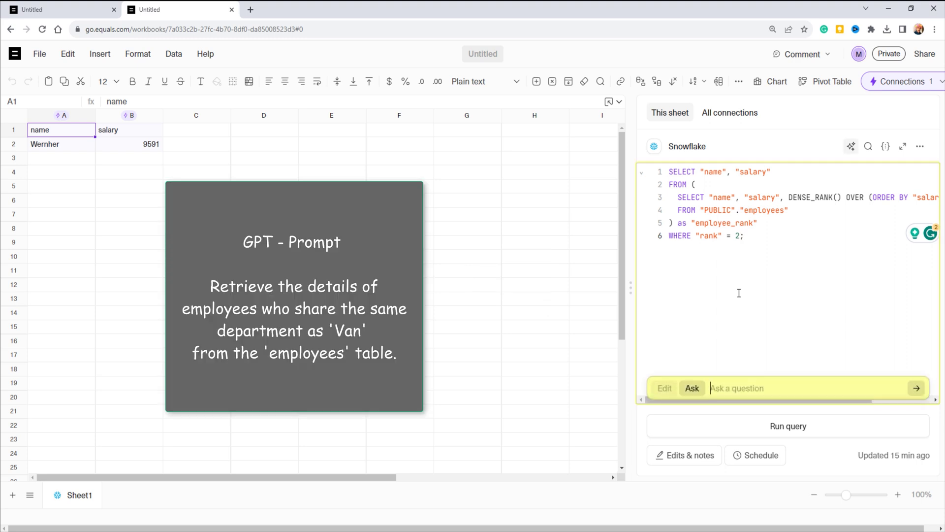
{"action": "key", "text": "ctrl+v"}
{"action": "key", "text": "Return"}
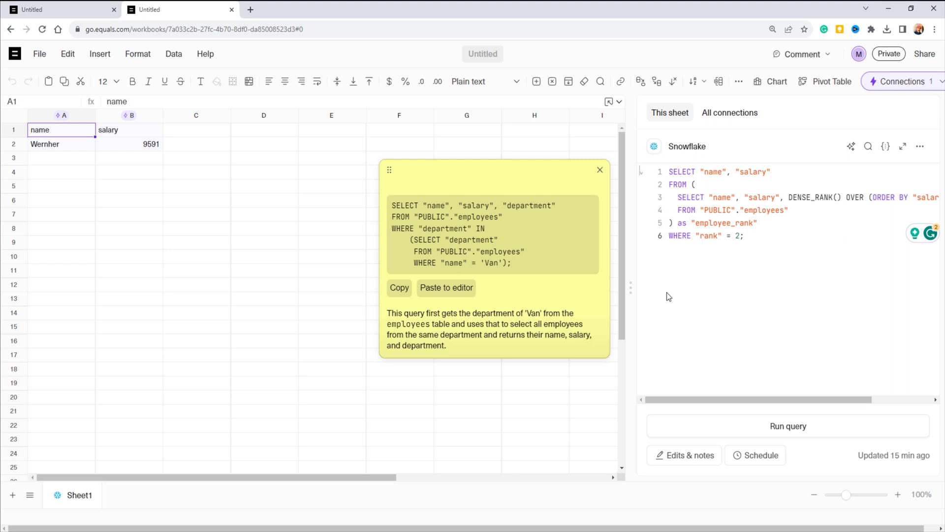
{"action": "left_click", "coordinate": [465, 294]}
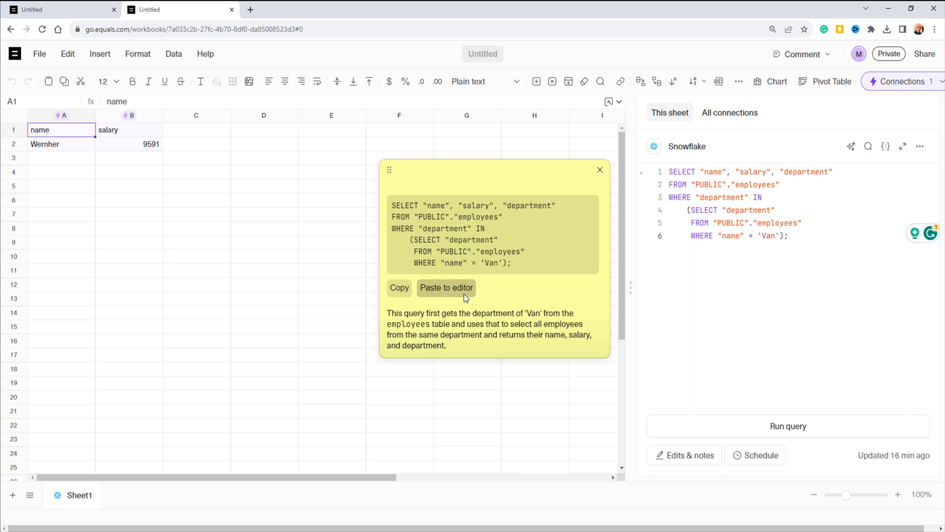
{"action": "left_click", "coordinate": [771, 429]}
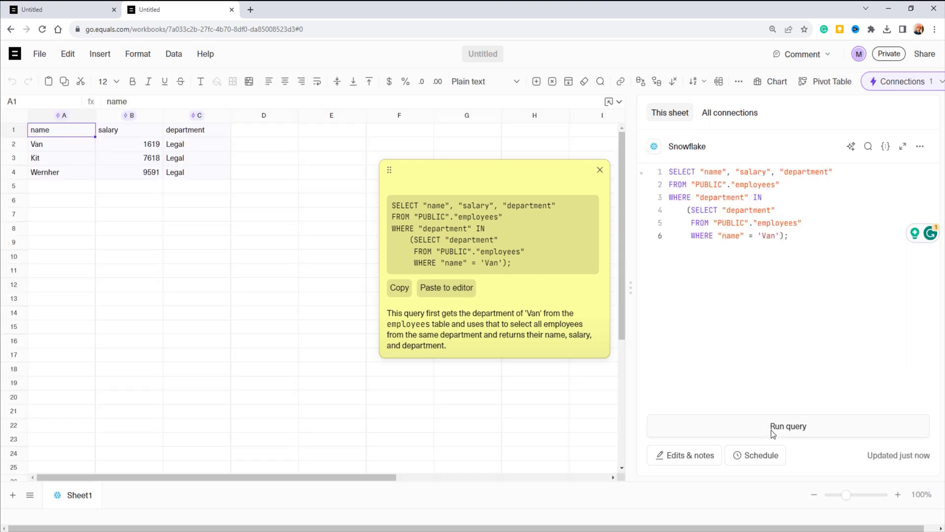